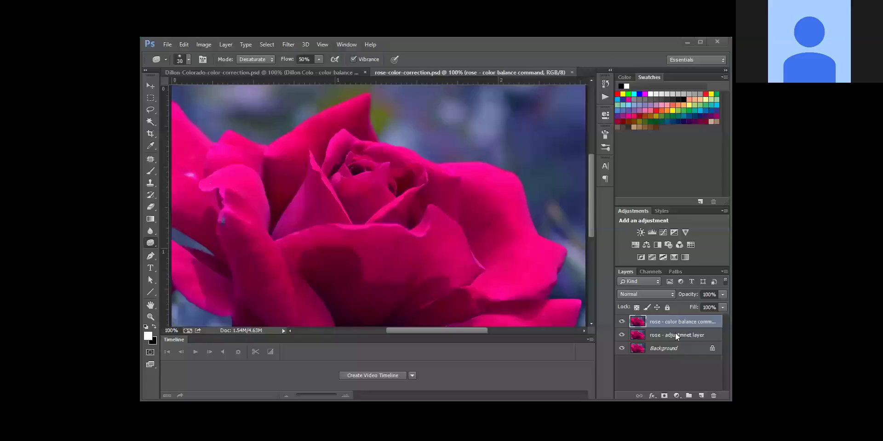
Open the Image > Adjustments submenu for the rose-color-correction.psd photo.
left_click(674, 324)
left_click(205, 44)
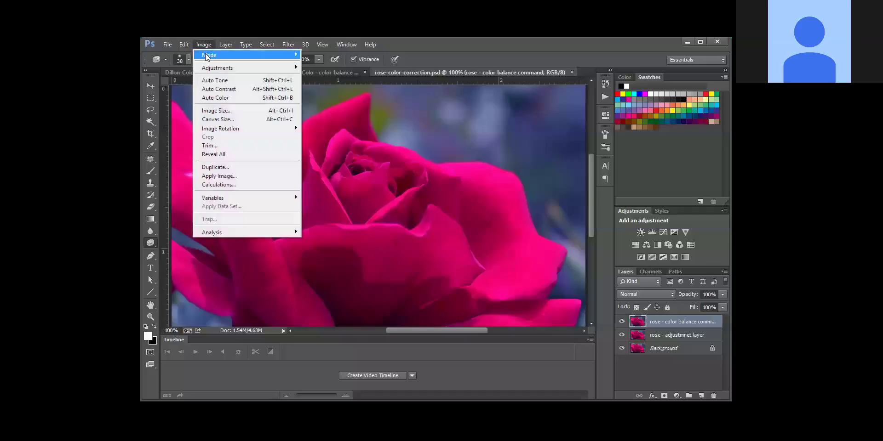
mouse_move(207, 70)
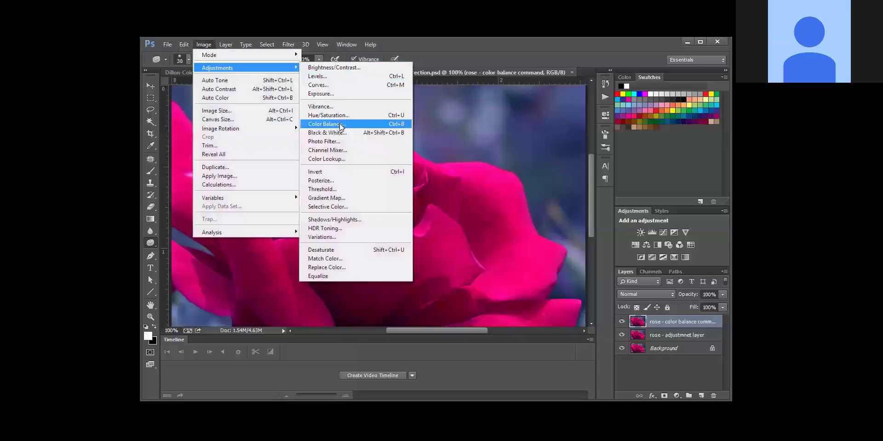
Apply Color Balance to the rose's midtones at +40, +75, -79.
left_click(341, 125)
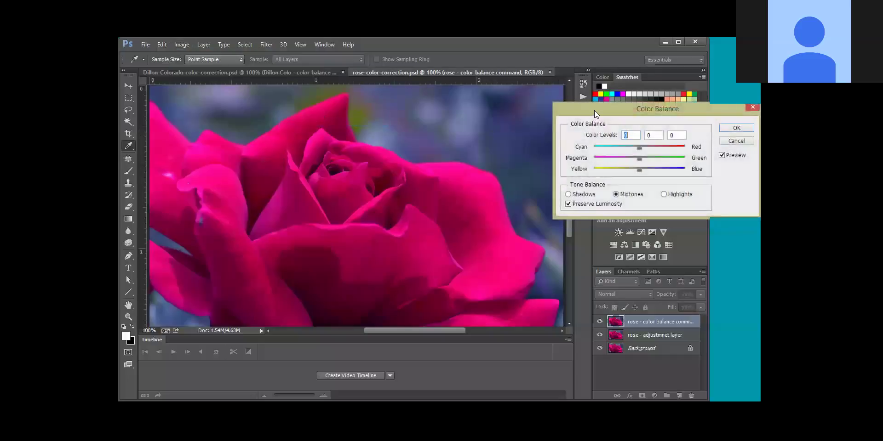
left_click_drag(595, 110, 534, 109)
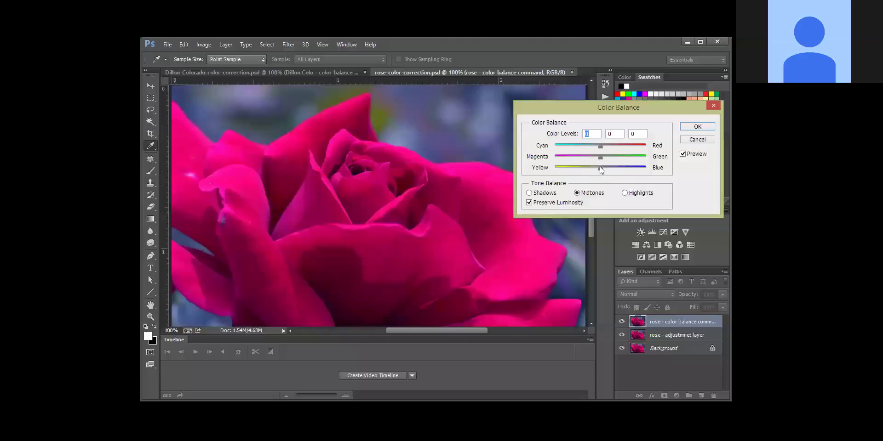
left_click_drag(600, 168, 562, 168)
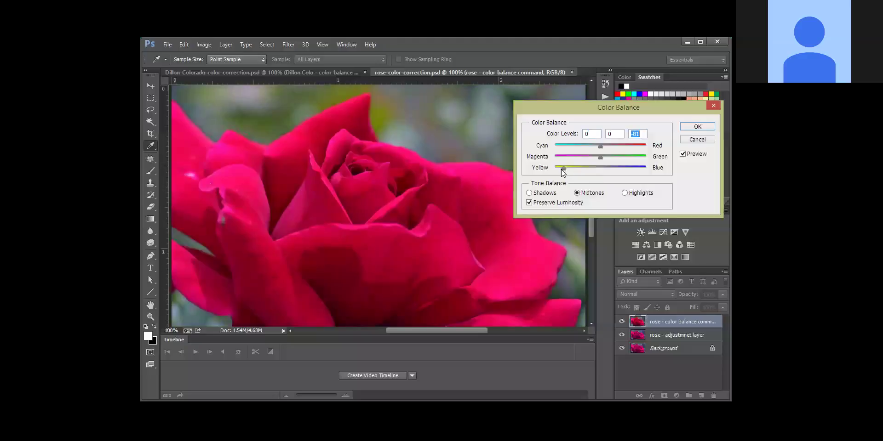
left_click_drag(563, 168, 565, 168)
left_click_drag(564, 168, 564, 168)
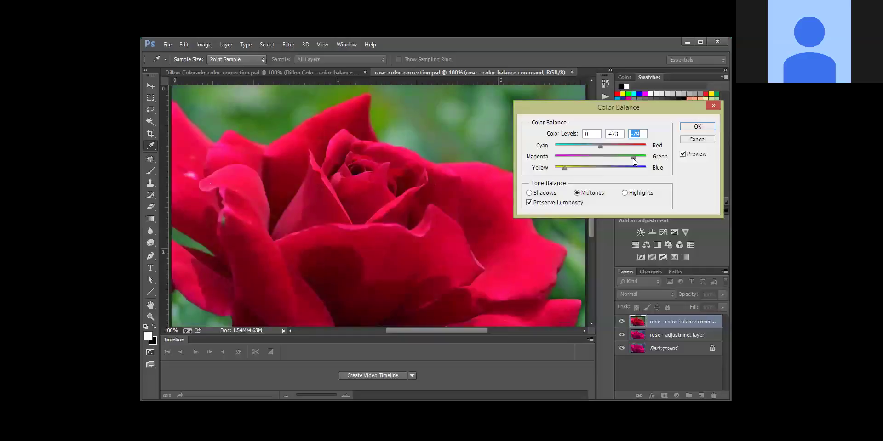
key("shift+Tab")
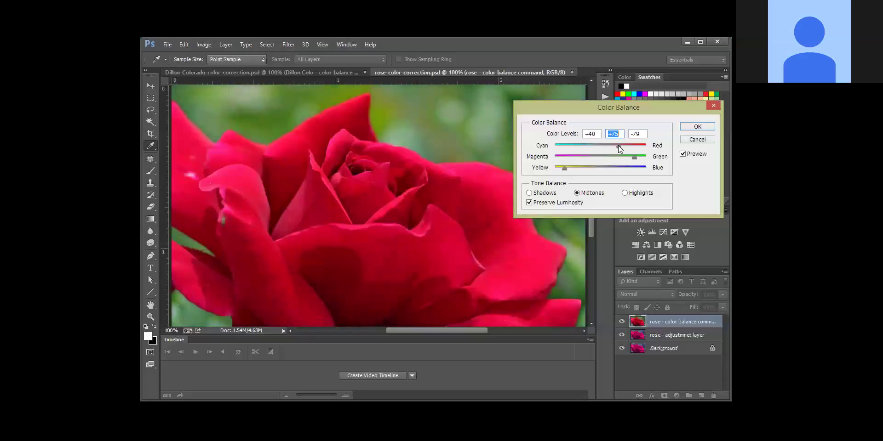
key("shift+Tab")
left_click(707, 128)
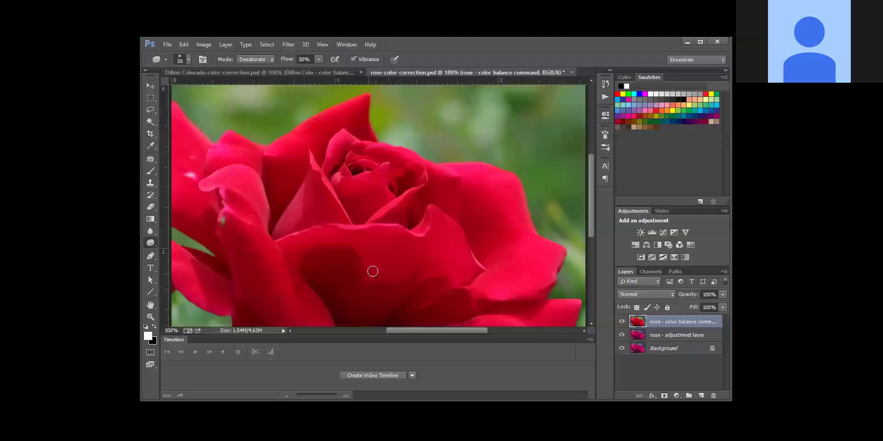
Apply Brightness/Contrast to the rose photo with brightness 9 and contrast 39.
left_click(202, 45)
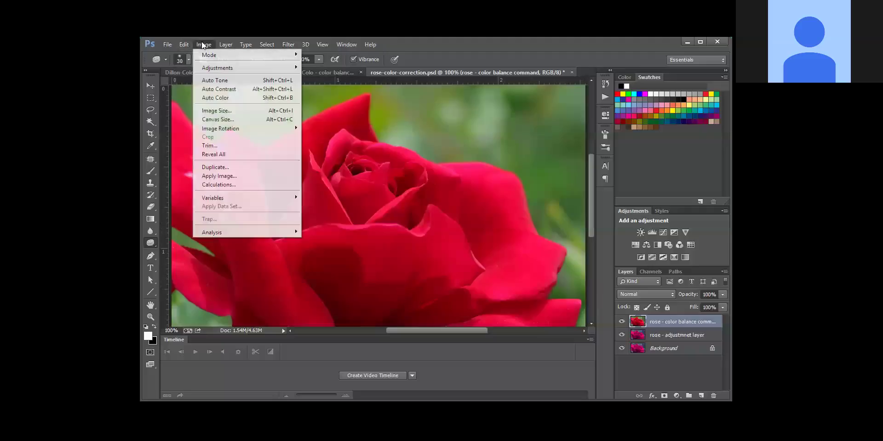
mouse_move(207, 68)
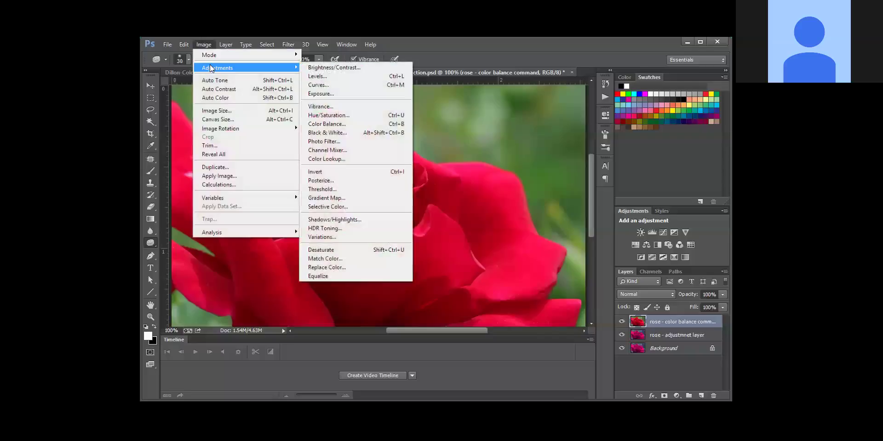
left_click(337, 69)
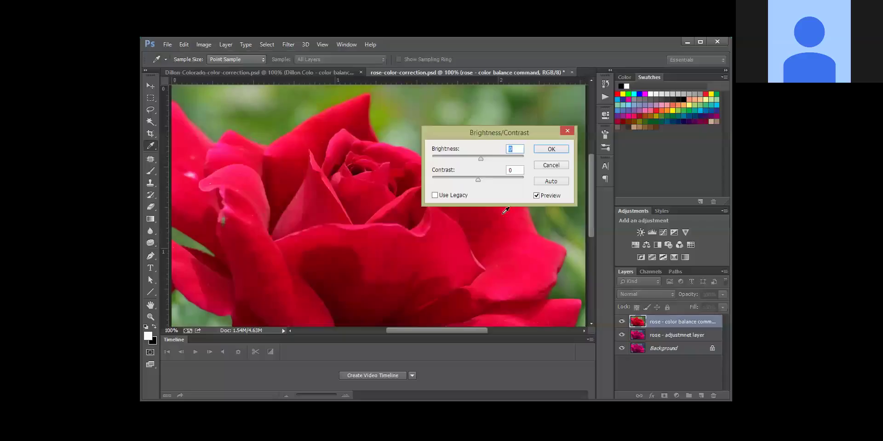
left_click_drag(477, 180, 495, 181)
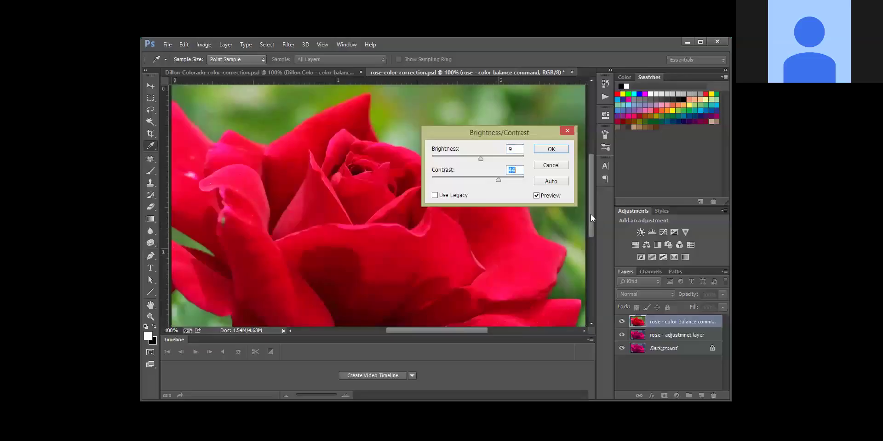
mouse_move(591, 214)
left_mouse_down()
mouse_move(592, 237)
mouse_move(590, 211)
mouse_move(588, 222)
left_mouse_up()
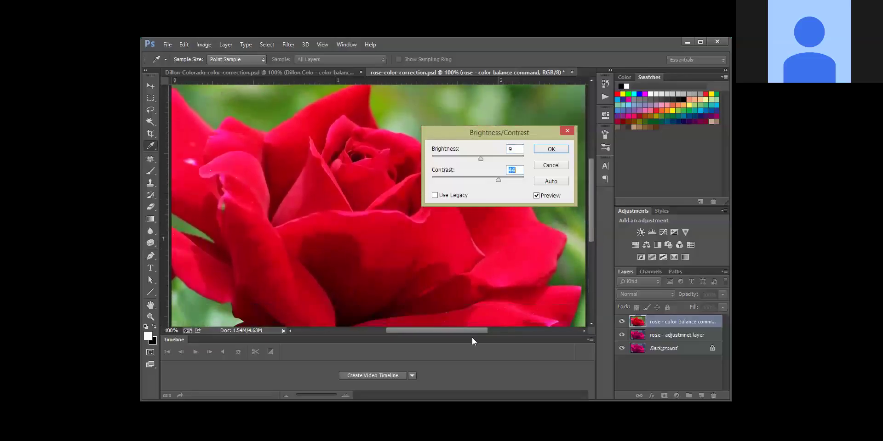
left_click_drag(472, 330, 472, 332)
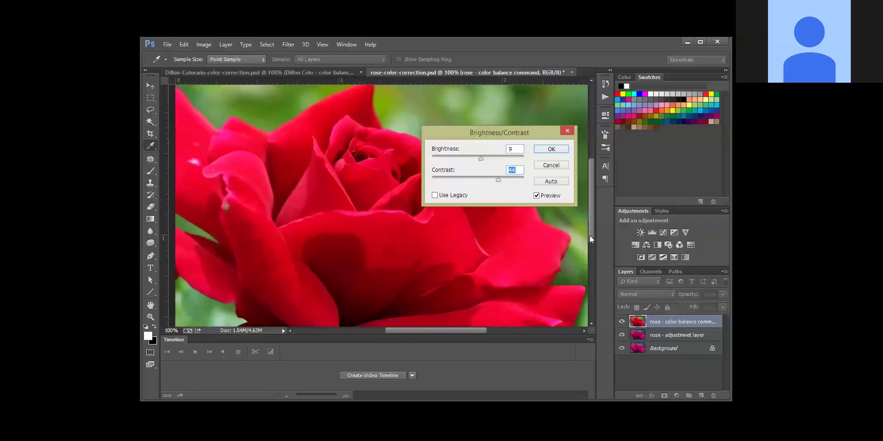
mouse_move(590, 235)
left_mouse_down()
mouse_move(589, 248)
mouse_move(588, 232)
left_mouse_up()
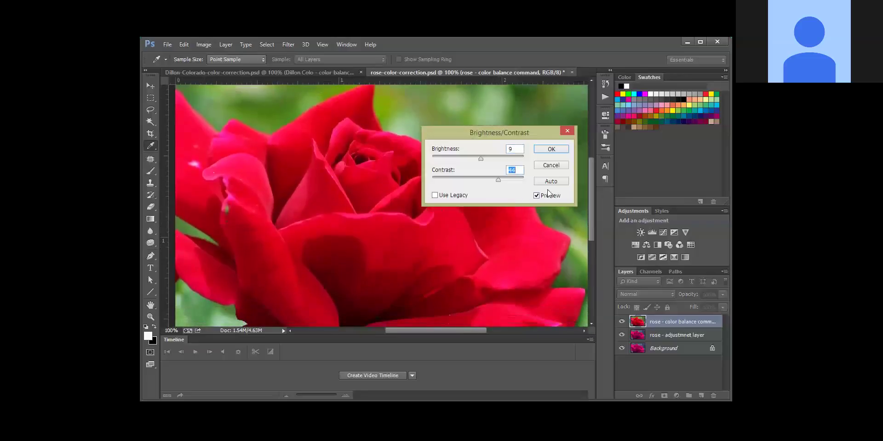
left_click(550, 150)
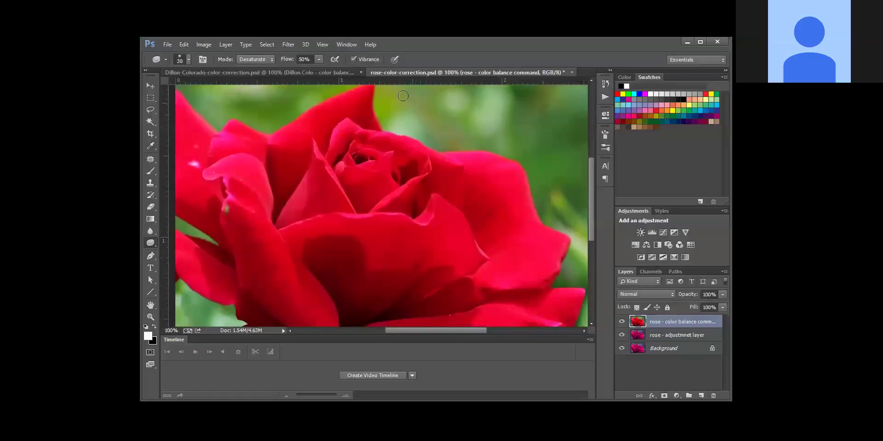
left_click(166, 45)
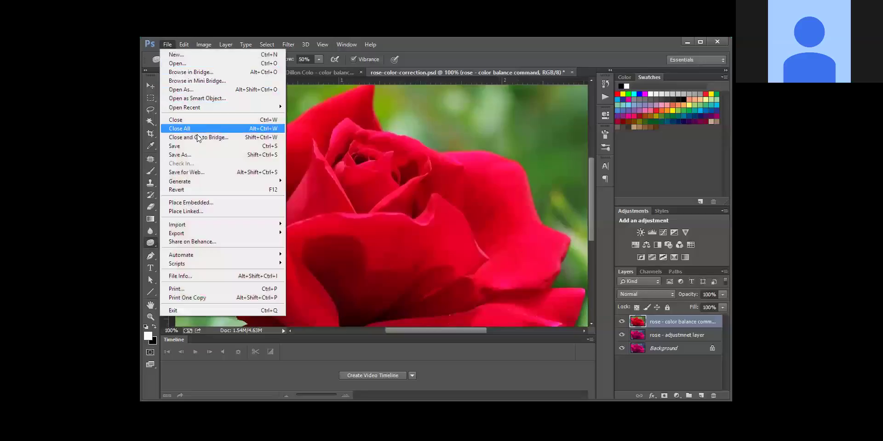
left_click(195, 149)
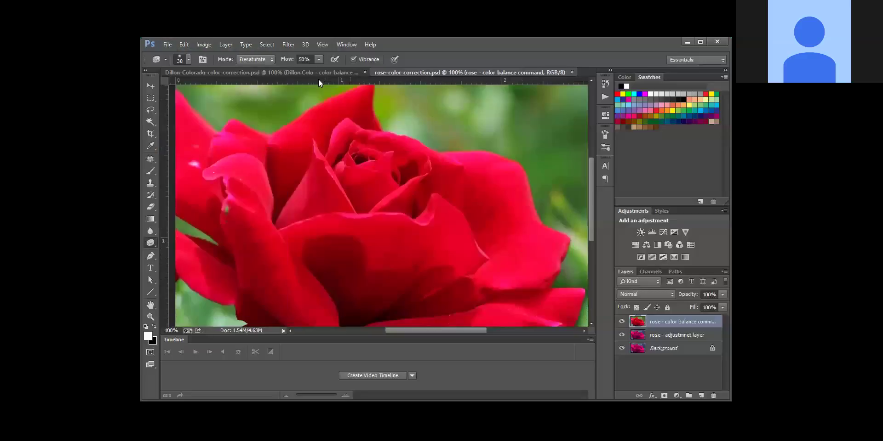
left_click(195, 72)
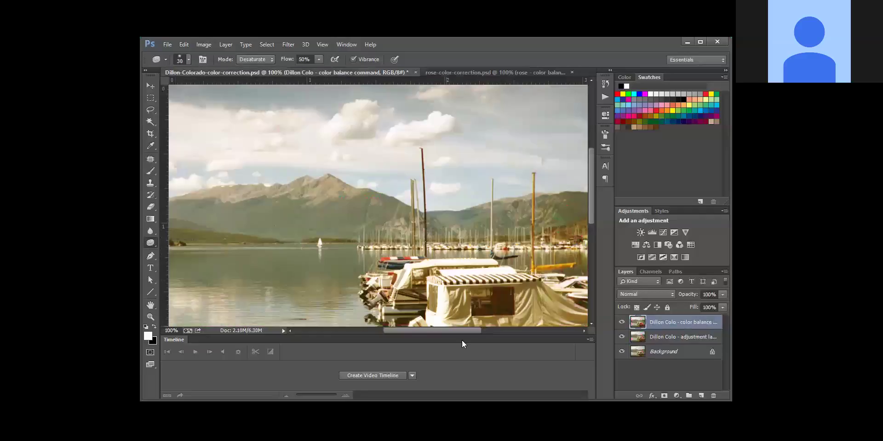
mouse_move(466, 330)
left_mouse_down()
mouse_move(481, 330)
mouse_move(470, 338)
left_mouse_up()
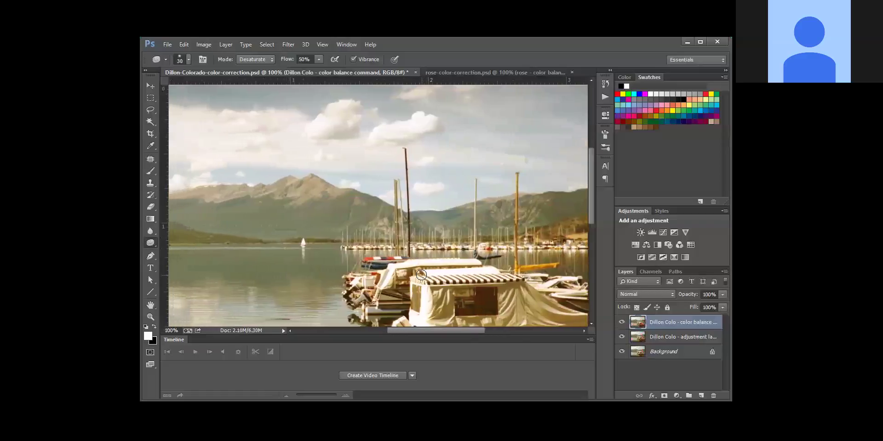
scroll(421, 275, "down", 1)
scroll(421, 275, "down", 4)
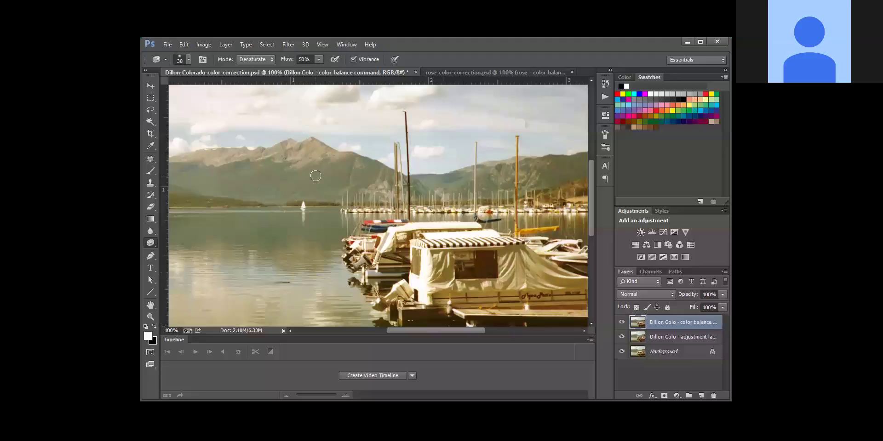
Open Color Balance on the marina photo and shift the midtones toward blue.
left_click(205, 44)
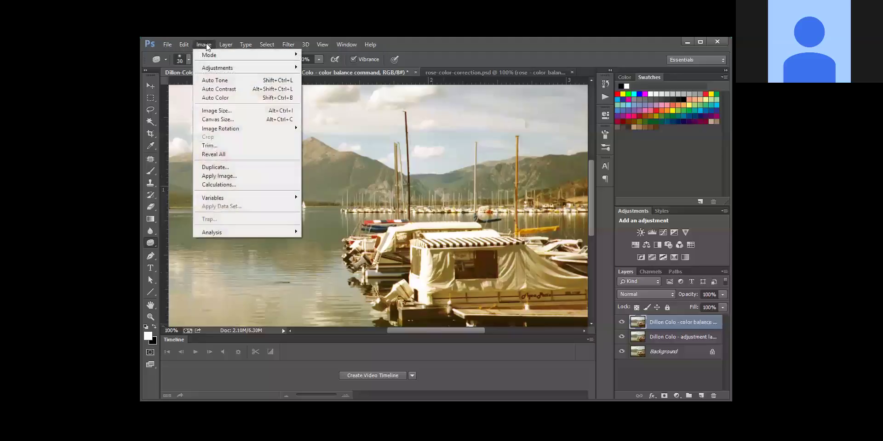
mouse_move(217, 69)
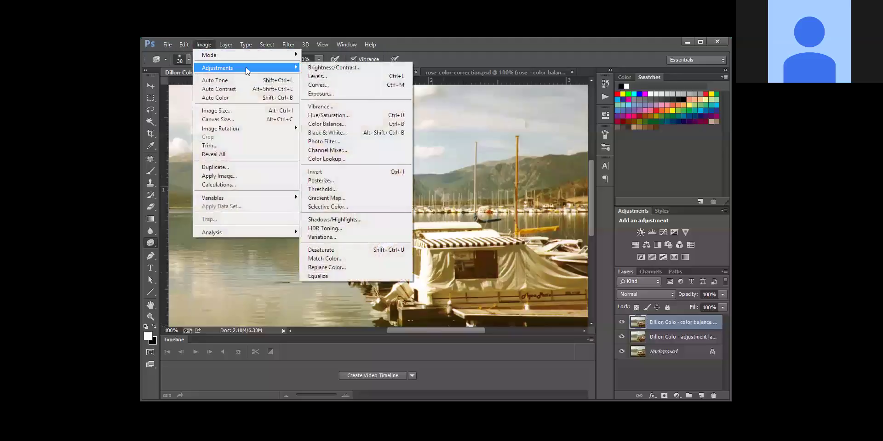
left_click(322, 124)
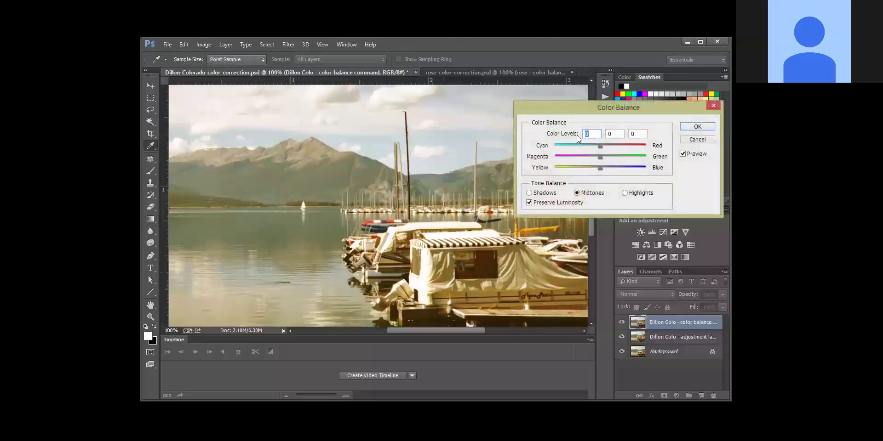
left_click_drag(579, 109, 528, 89)
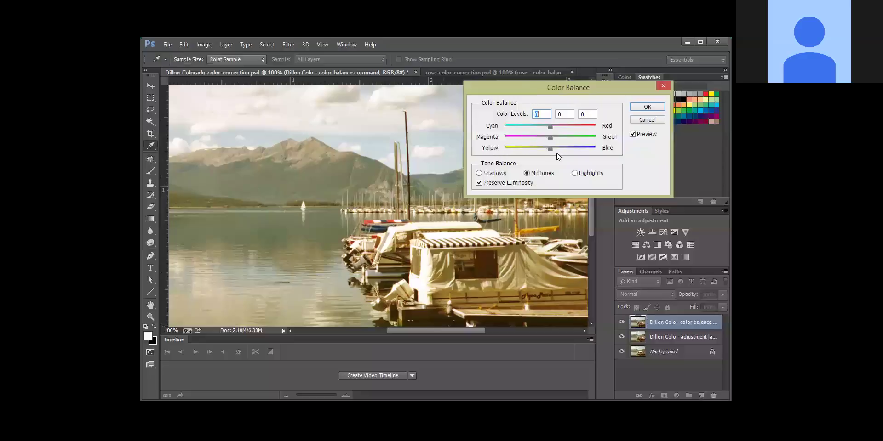
left_click_drag(550, 149, 573, 147)
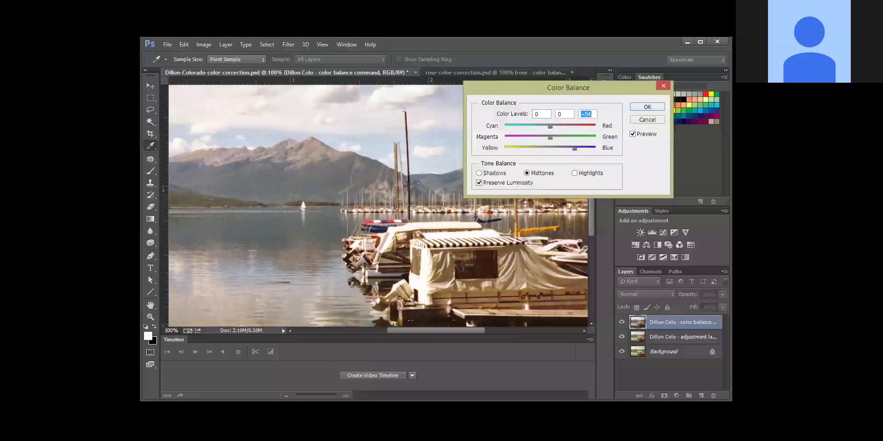
Fine-tune the marina midtones to -20, -8, +51 and apply the correction.
key("alt+Tab")
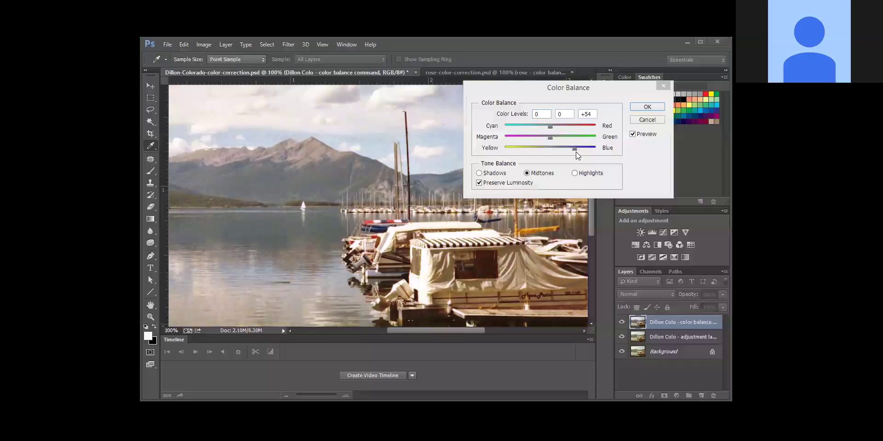
key("alt+Tab")
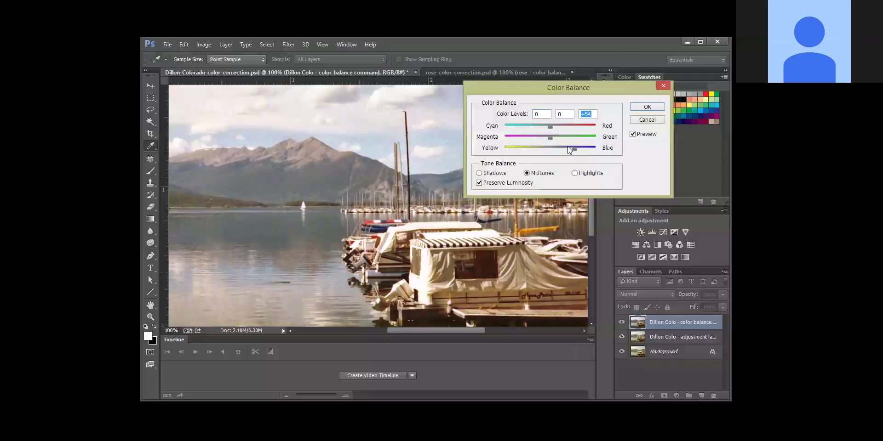
left_click_drag(574, 148, 573, 148)
left_click_drag(548, 124, 545, 125)
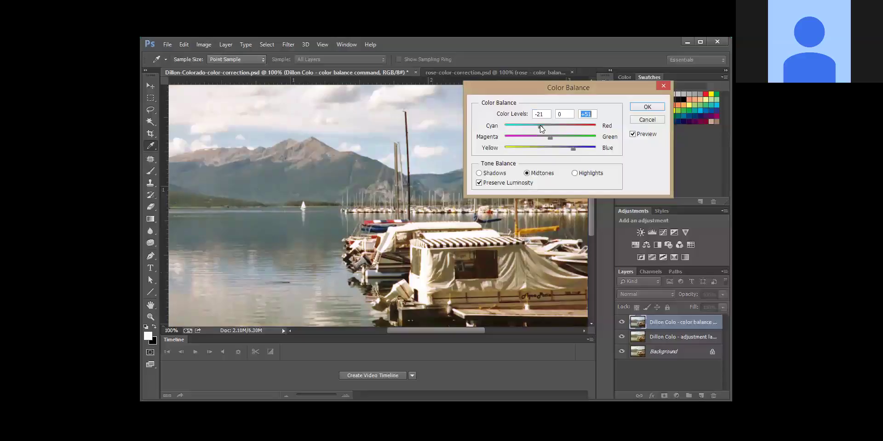
left_click(540, 126)
left_click_drag(557, 86, 380, 84)
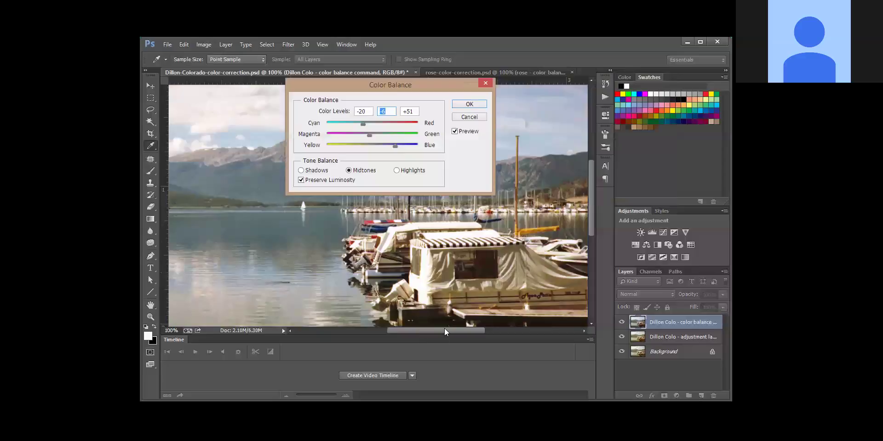
left_click_drag(444, 330, 456, 329)
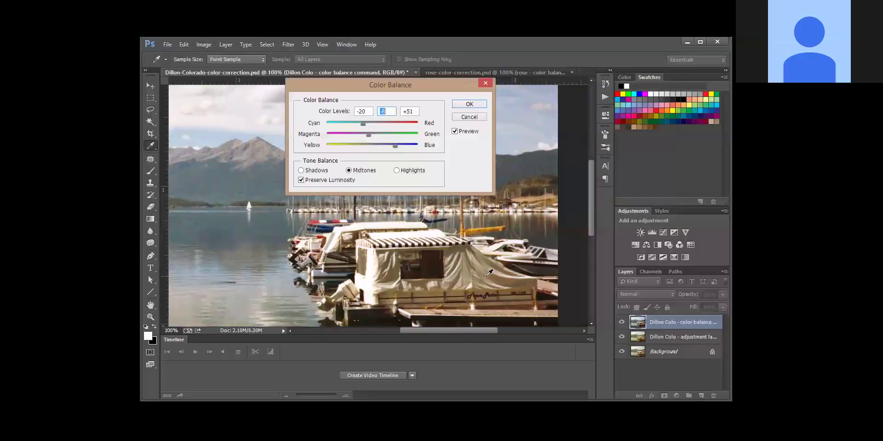
left_click(471, 104)
key("o")
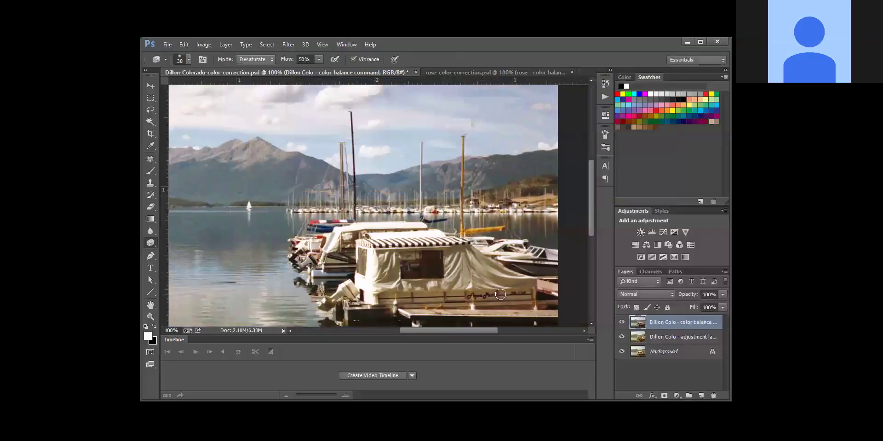
left_click(621, 324)
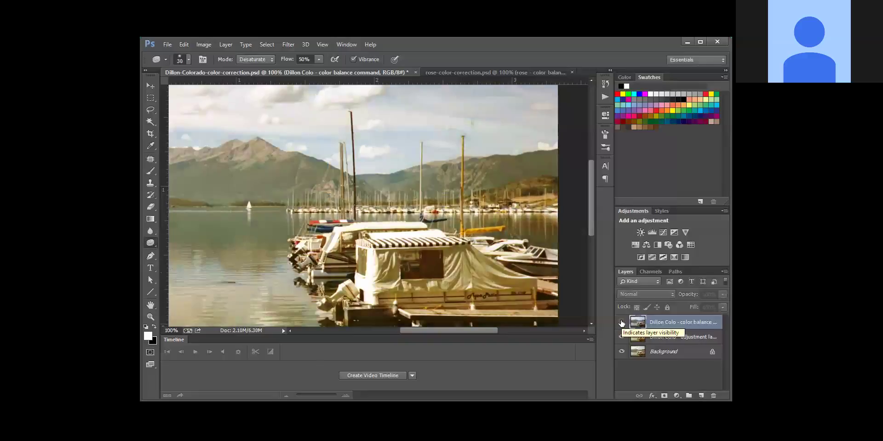
left_click(622, 324)
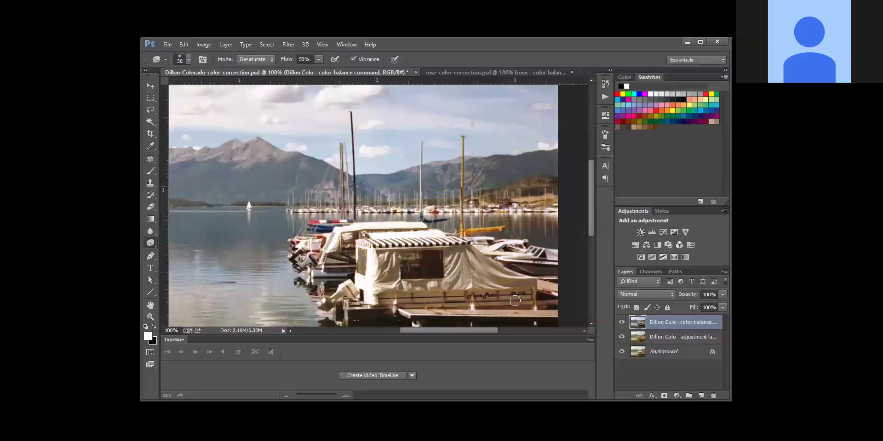
Save the marina photo as Dillon-Colorado-color-correction.psd in Documents, then save again.
left_click(170, 44)
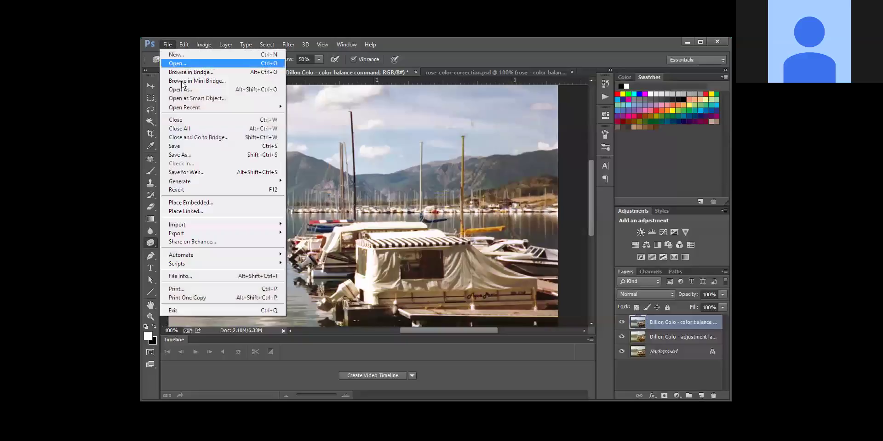
left_click(193, 157)
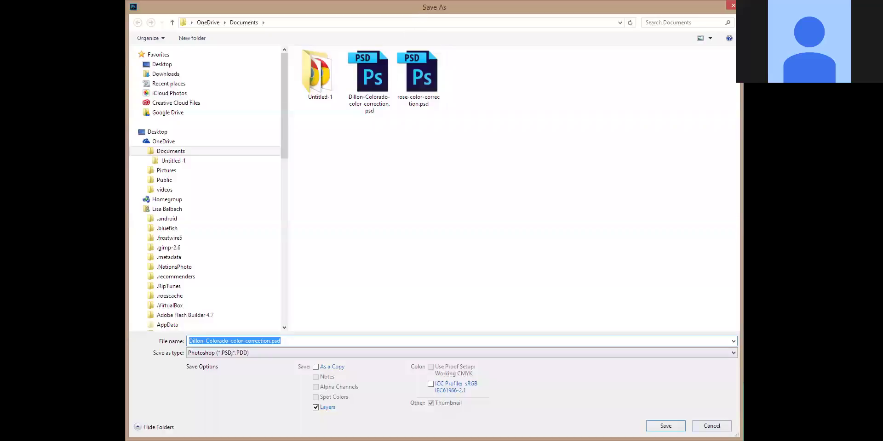
key("Return")
left_click(167, 45)
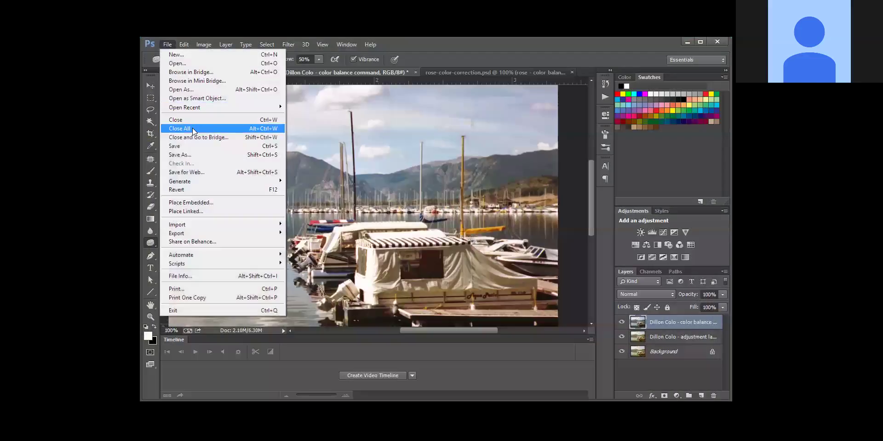
left_click(183, 146)
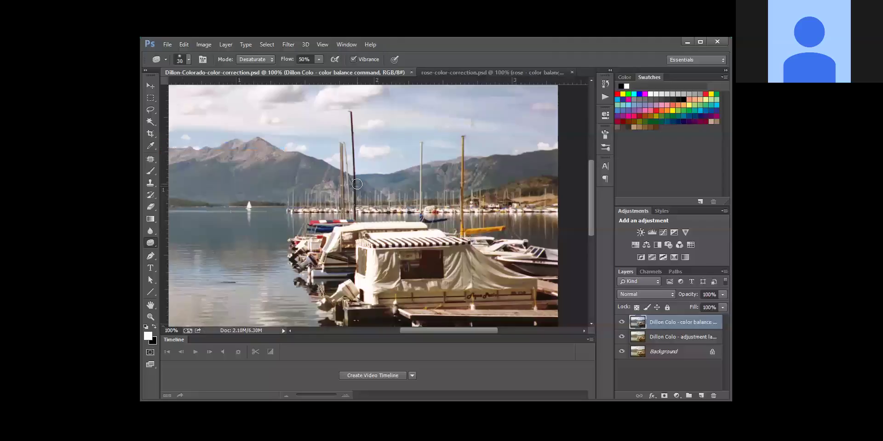